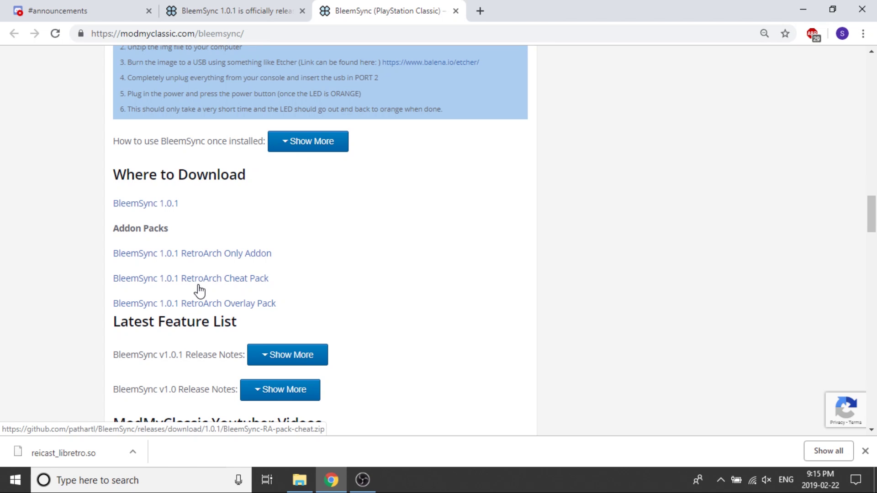
# Step: Download the BleemSync 1.0.1 archive from the ModMyClassic page and save it to the Desktop
pyautogui.click(865, 451)
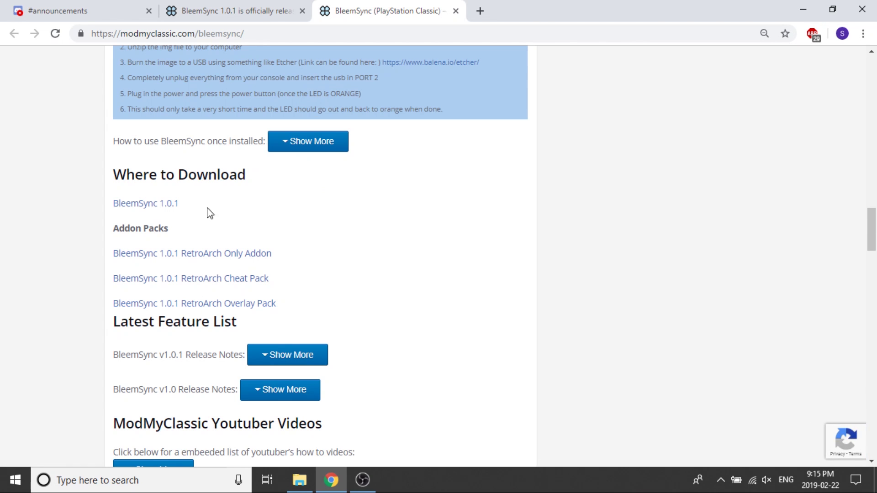
pyautogui.click(165, 209)
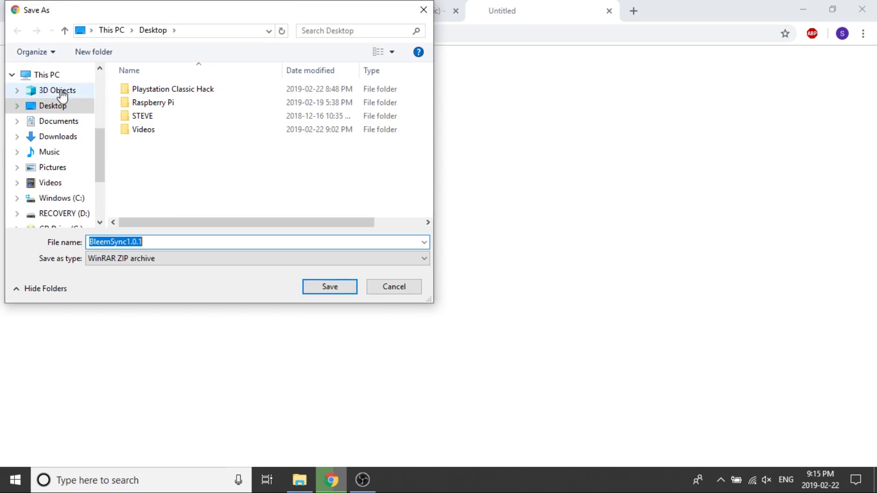
pyautogui.press('Return')
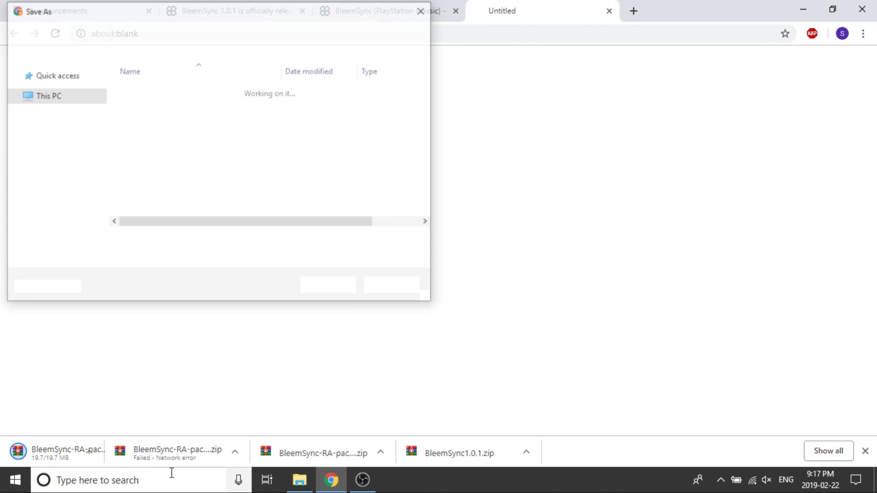
pyautogui.press('Escape')
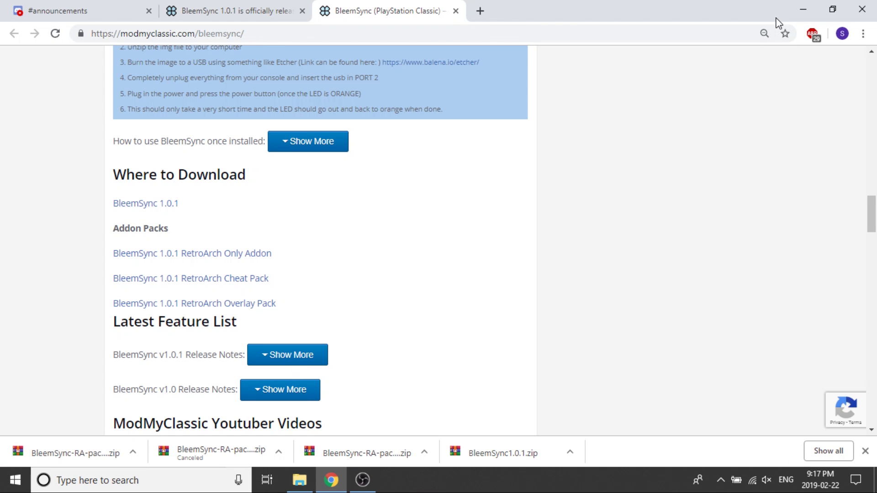
# Step: Minimize the browser and line up the three downloaded BleemSync archives in a row on an empty area of the desktop
pyautogui.click(801, 11)
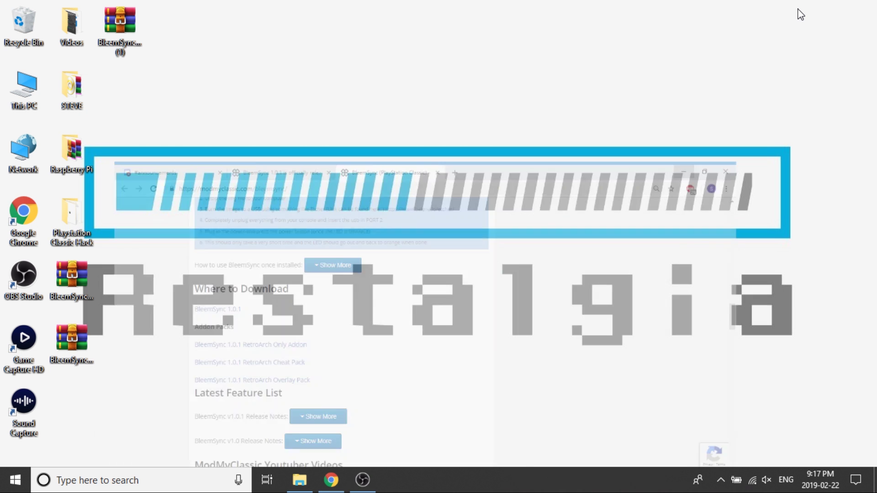
pyautogui.moveTo(117, 25); pyautogui.dragTo(514, 32)
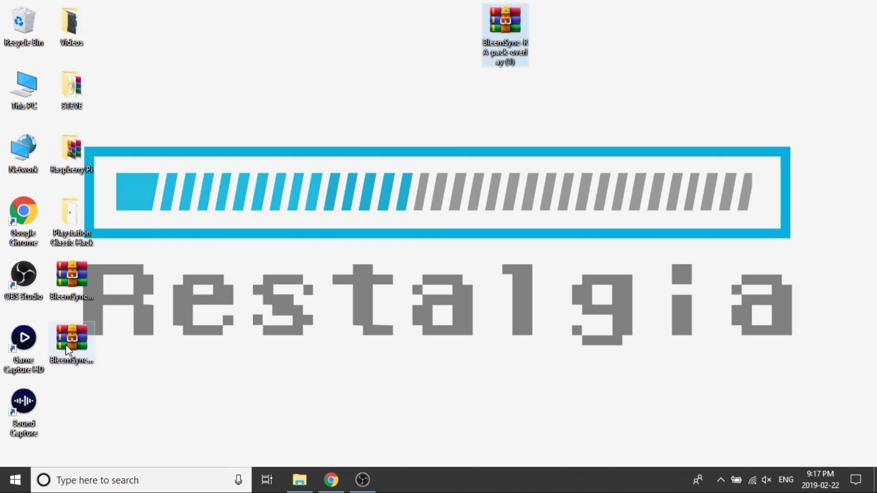
pyautogui.moveTo(66, 346); pyautogui.dragTo(457, 30)
pyautogui.moveTo(71, 272); pyautogui.dragTo(401, 20)
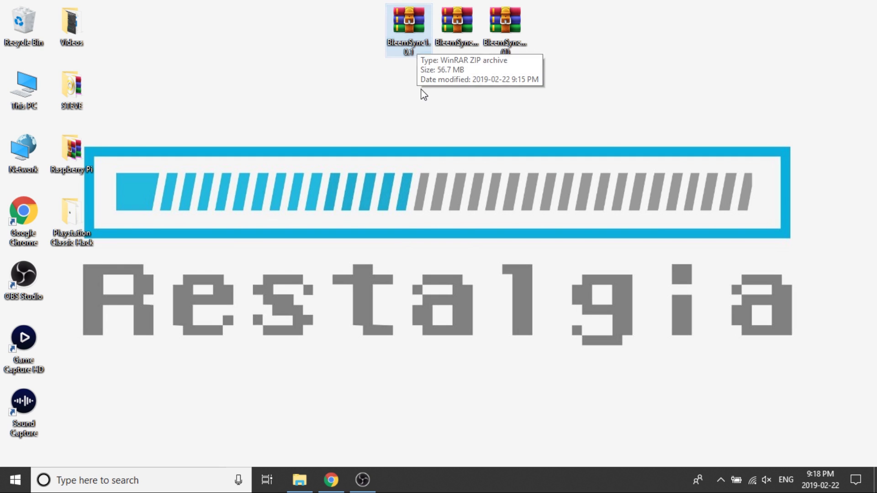
# Step: Extract the BleemSync1.0.1 archive into its own folder and place that folder beneath the archive on the desktop
pyautogui.rightClick(407, 37)
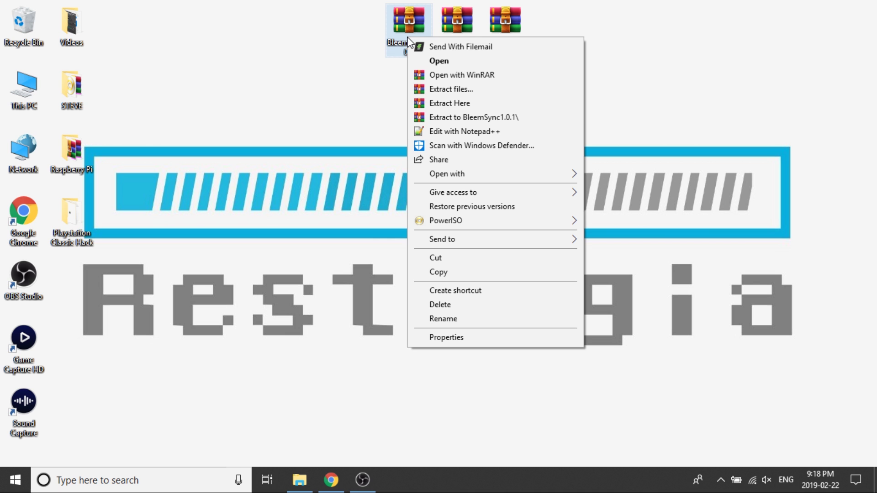
pyautogui.click(458, 119)
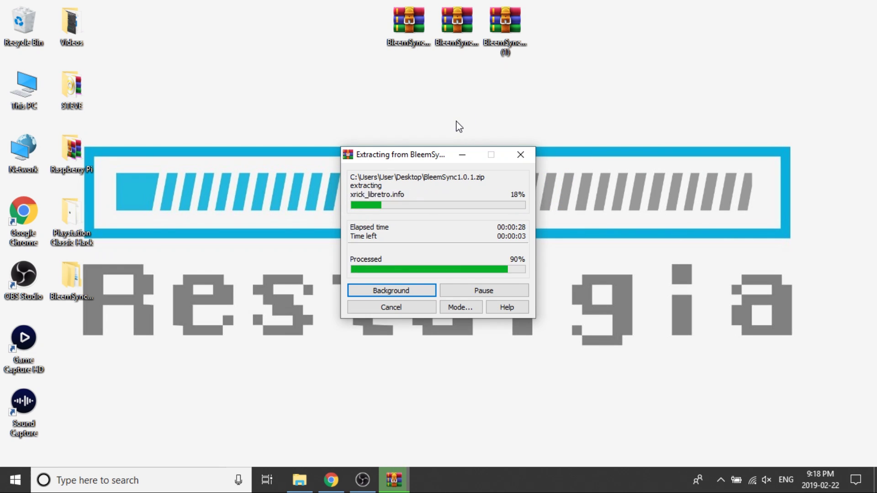
pyautogui.moveTo(314, 145); pyautogui.dragTo(415, 84)
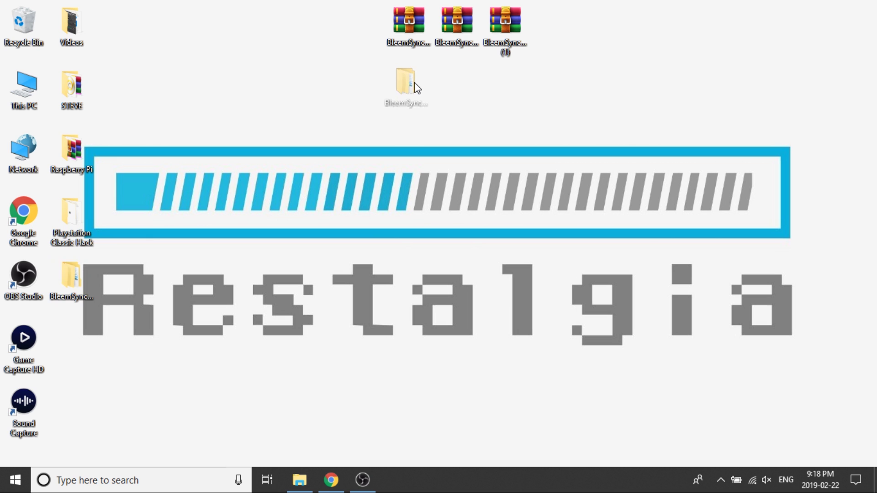
# Step: Extract the BleemSync-RA-pack-cheat and BleemSync-RA-pack-overlay (1) archives, each into a folder of the same name
pyautogui.rightClick(463, 19)
pyautogui.click(521, 100)
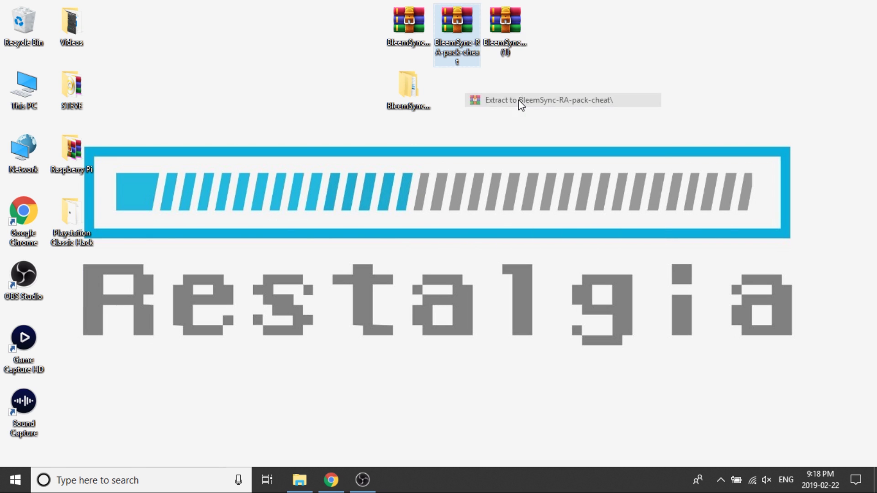
pyautogui.rightClick(513, 20)
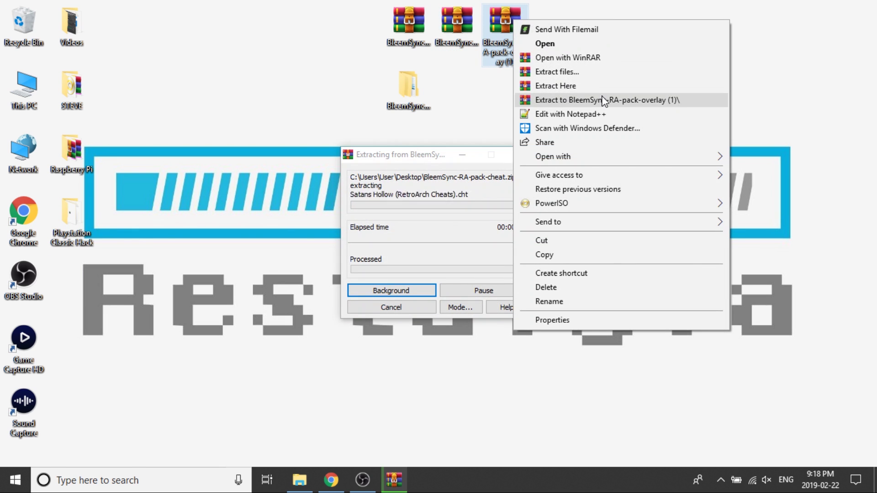
pyautogui.click(603, 100)
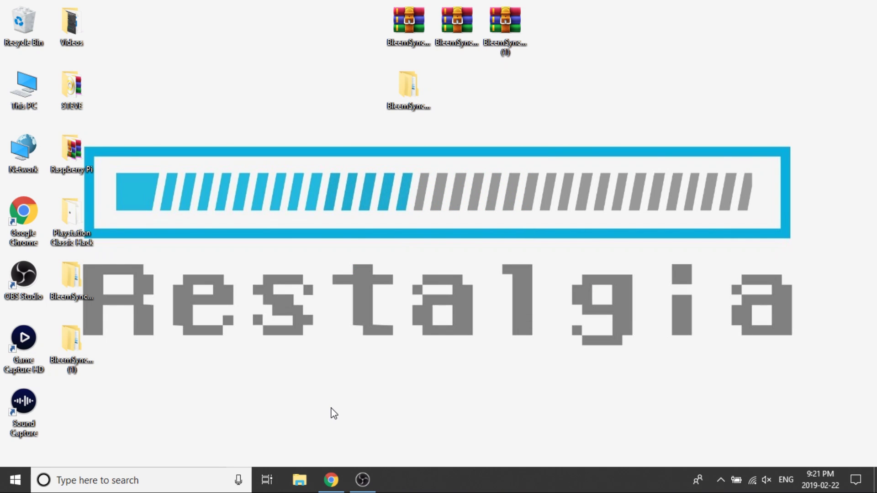
# Step: Arrange the extracted cheat and overlay pack folders beneath their matching archives on the desktop
pyautogui.moveTo(84, 399); pyautogui.dragTo(459, 96)
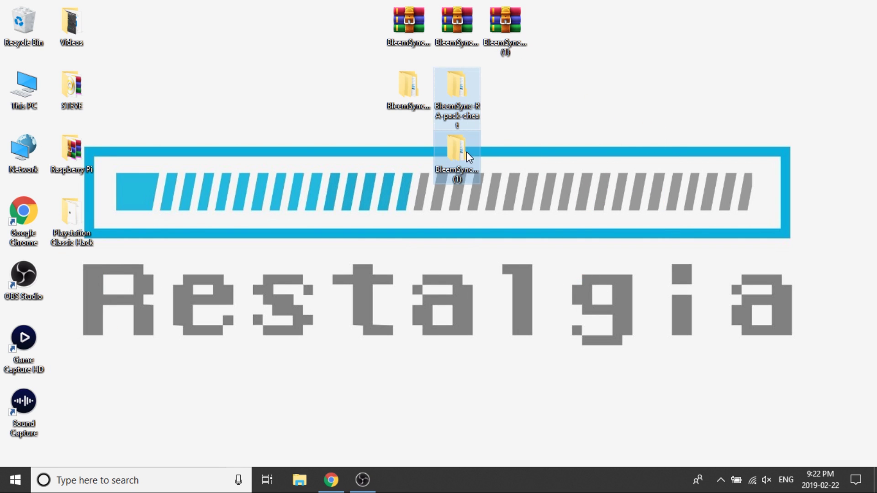
pyautogui.moveTo(452, 157); pyautogui.dragTo(503, 95)
pyautogui.click(552, 112)
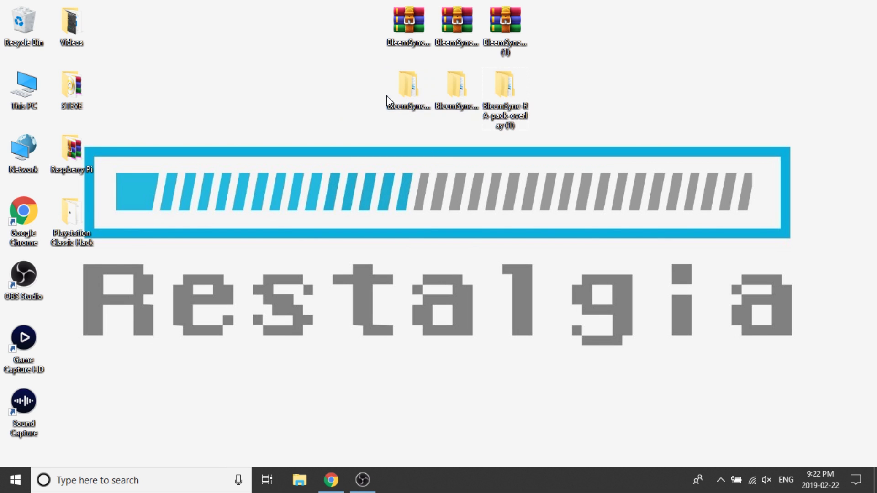
# Step: Open the extracted BleemSync1.0.1 folder and dock its window to one half of the screen
pyautogui.doubleClick(405, 86)
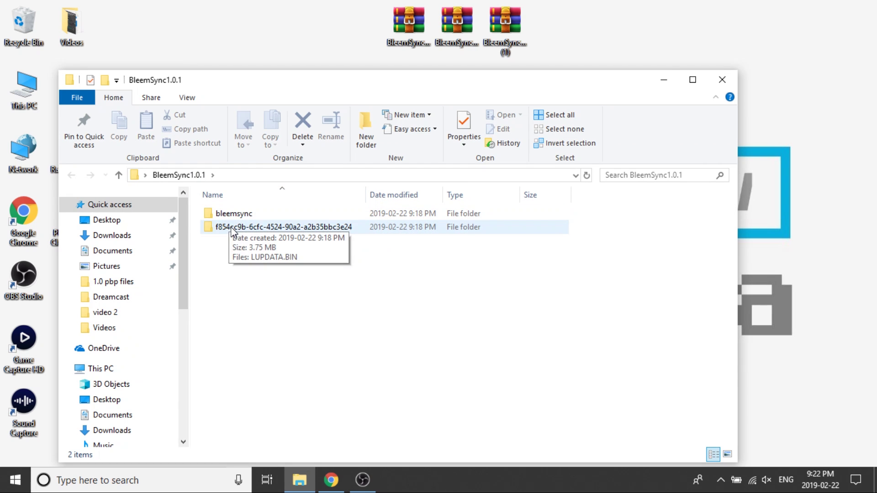
pyautogui.moveTo(548, 84); pyautogui.dragTo(875, 89)
pyautogui.click(426, 266)
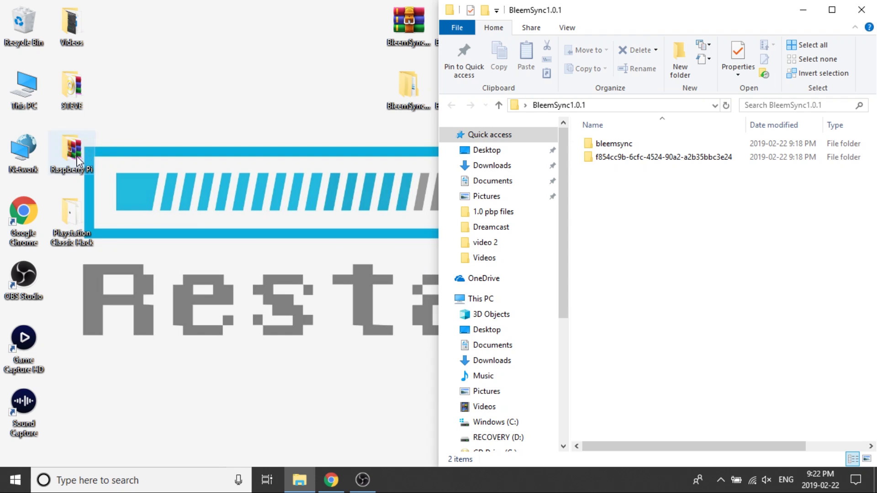
# Step: Open the SONY (J:) drive beside the BleemSync1.0.1 window and copy both BleemSync1.0.1 folders onto it, replacing the existing files
pyautogui.click(22, 105)
pyautogui.doubleClick(23, 105)
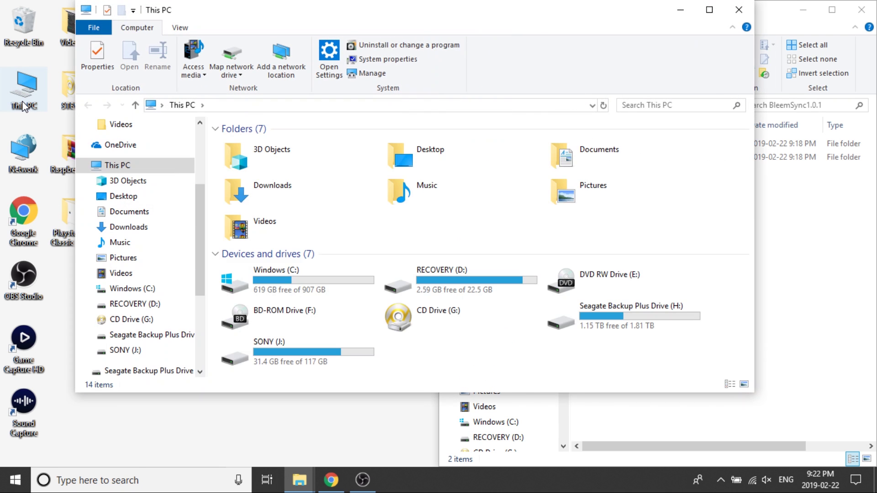
pyautogui.doubleClick(337, 364)
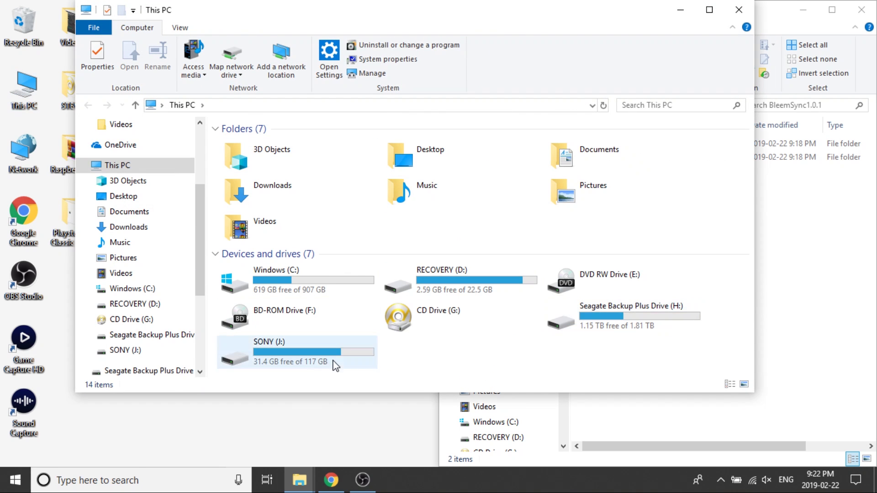
pyautogui.moveTo(643, 13); pyautogui.dragTo(1, 182)
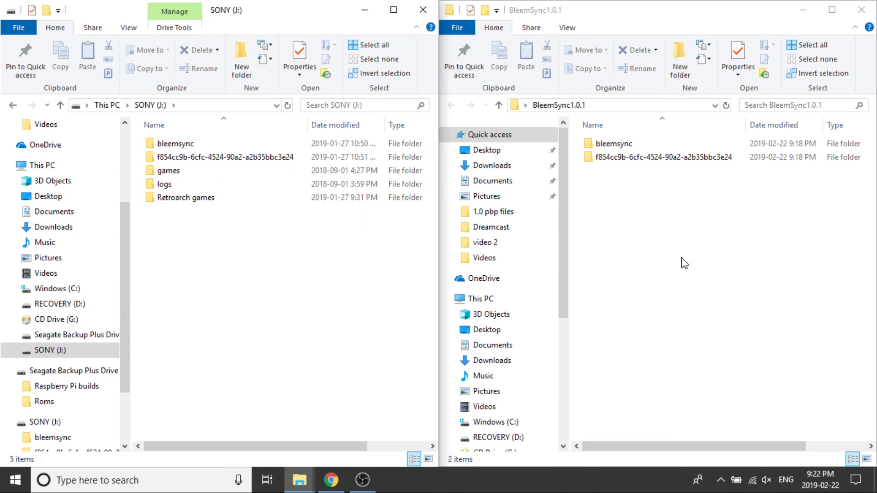
pyautogui.moveTo(687, 289); pyautogui.dragTo(249, 290)
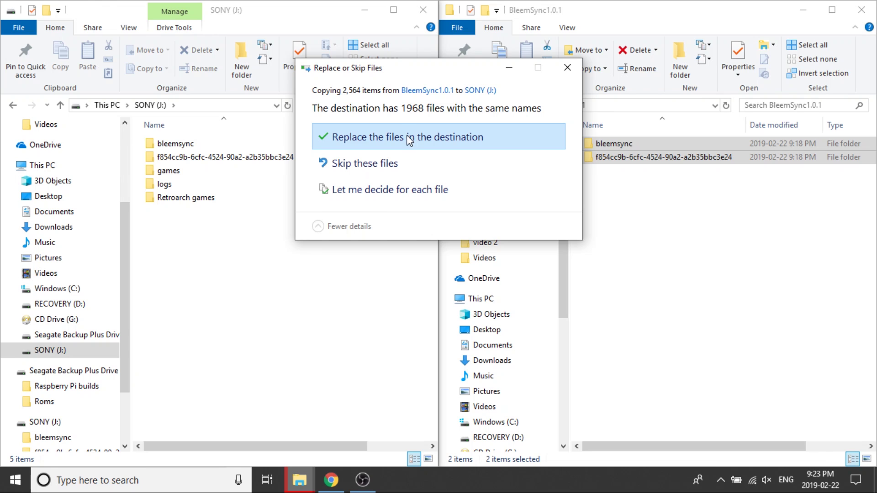
pyautogui.click(406, 135)
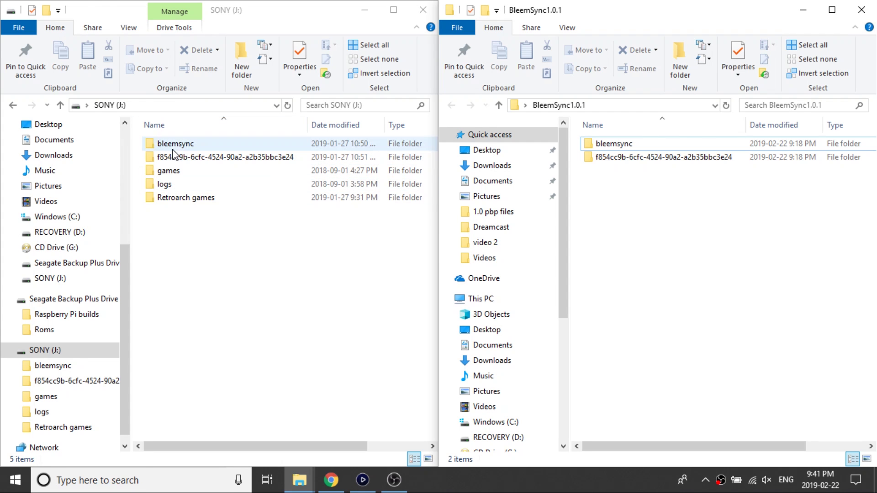
# Step: Permanently delete retroarch.cfg from bleemsync/opt/retroarch/.config/retroarch on the SONY (J:) drive
pyautogui.doubleClick(188, 144)
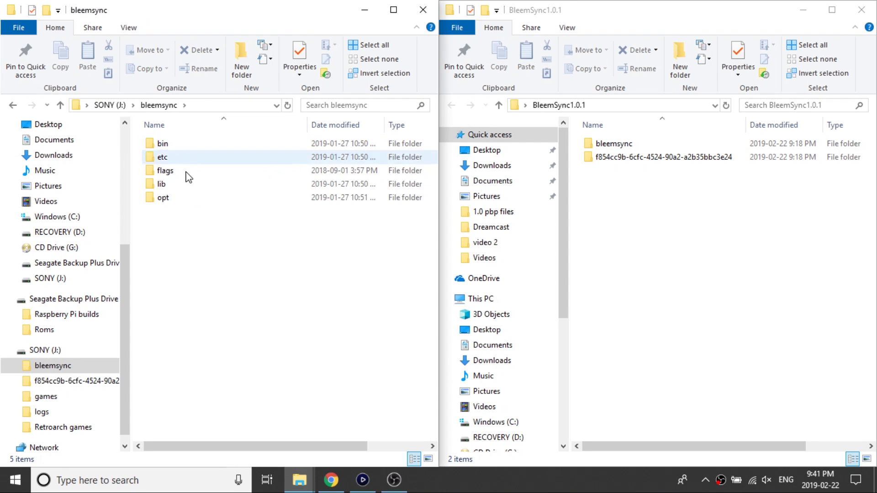
pyautogui.click(175, 199)
pyautogui.doubleClick(176, 202)
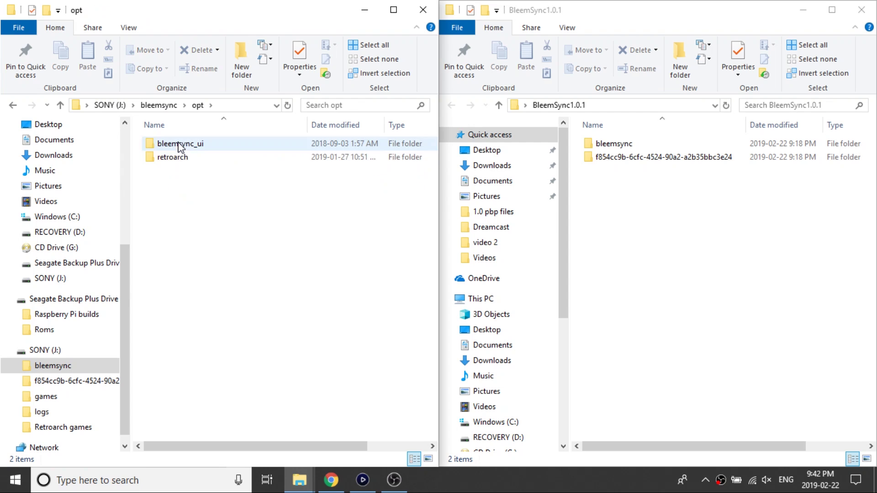
pyautogui.doubleClick(177, 159)
pyautogui.doubleClick(191, 146)
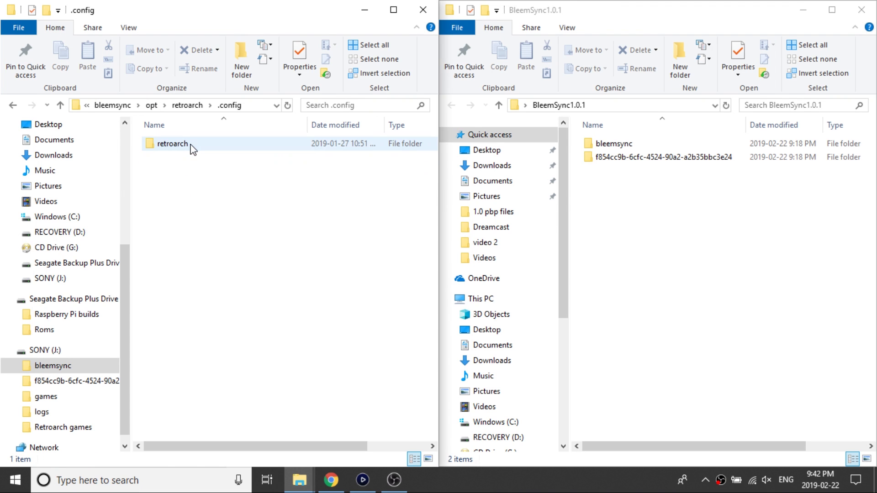
pyautogui.doubleClick(169, 146)
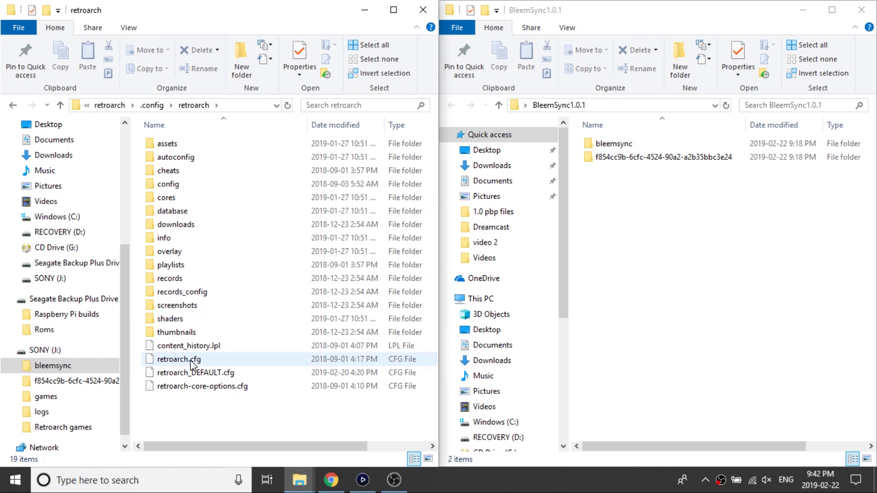
pyautogui.click(199, 362)
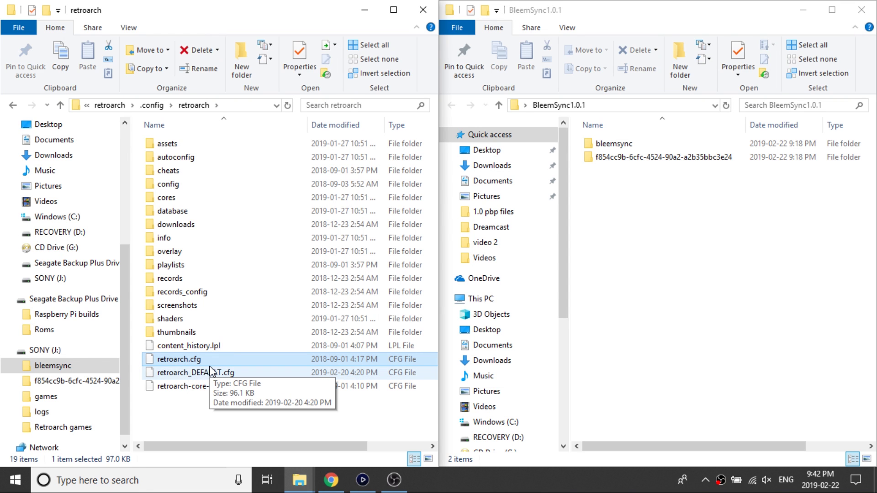
pyautogui.hotkey('shift', 'Delete')
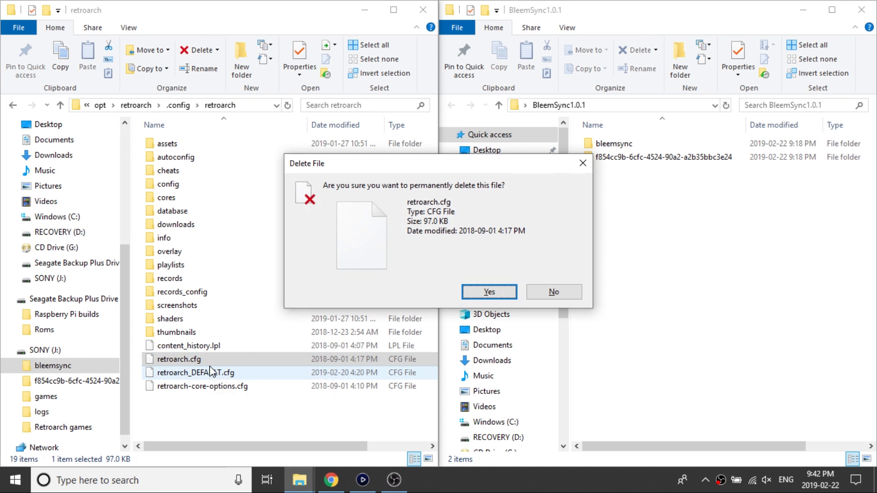
pyautogui.click(489, 292)
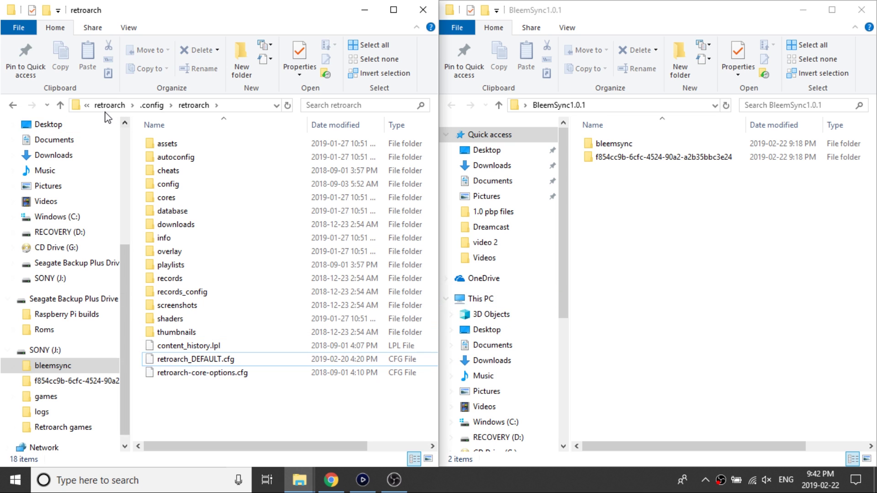
# Step: Go back up to the root folder of the SONY (J:) drive
pyautogui.click(109, 106)
pyautogui.click(108, 106)
pyautogui.click(105, 106)
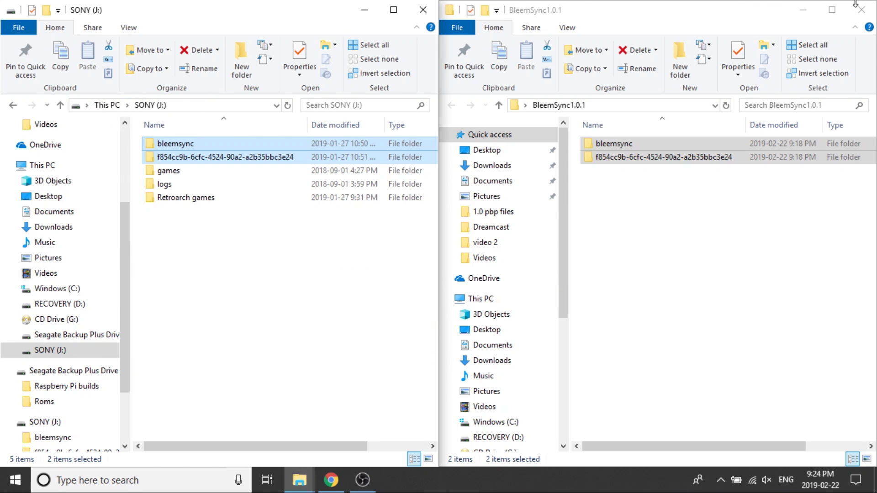
# Step: Close the BleemSync1.0.1 window and open the extracted BleemSync-RA-pack-overlay (1) folder docked beside the SONY (J:) window
pyautogui.click(725, 11)
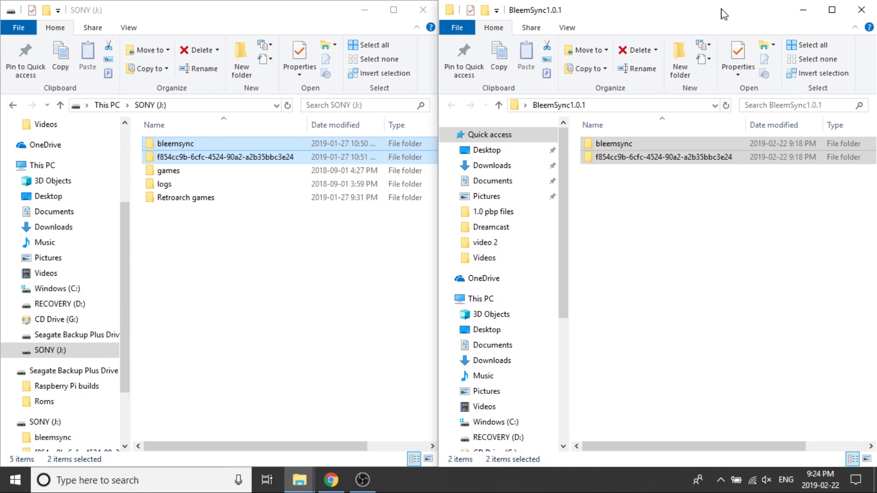
pyautogui.click(862, 10)
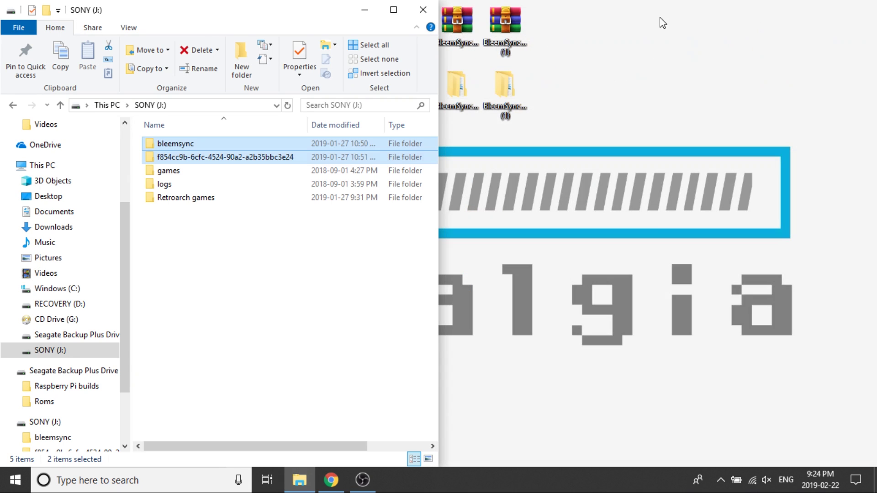
pyautogui.click(502, 96)
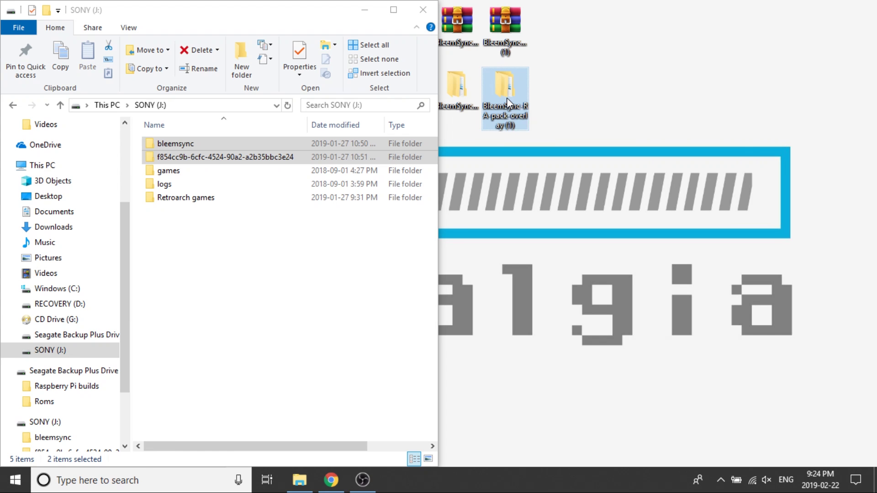
pyautogui.doubleClick(506, 98)
pyautogui.moveTo(459, 35); pyautogui.dragTo(875, 96)
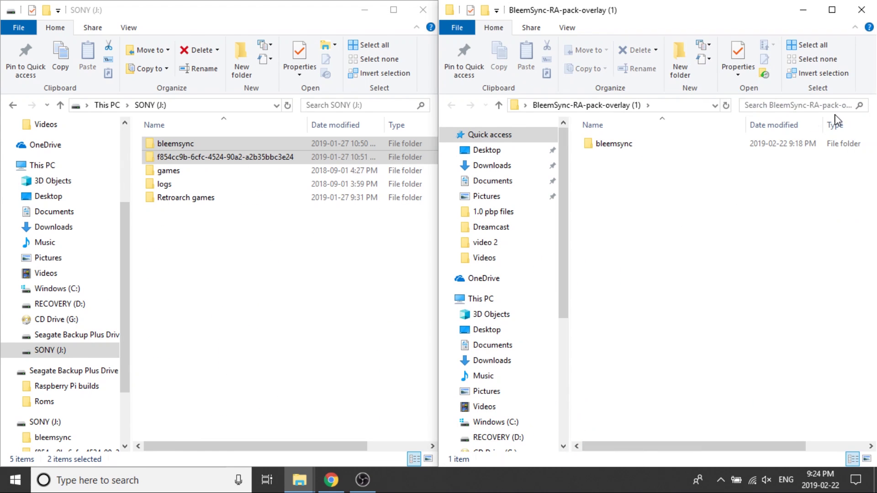
# Step: Browse the overlay pack down to bleemsync/opt/retroarch/.config/retroarch/overlay and examine the folders it contains
pyautogui.doubleClick(620, 145)
pyautogui.doubleClick(620, 145)
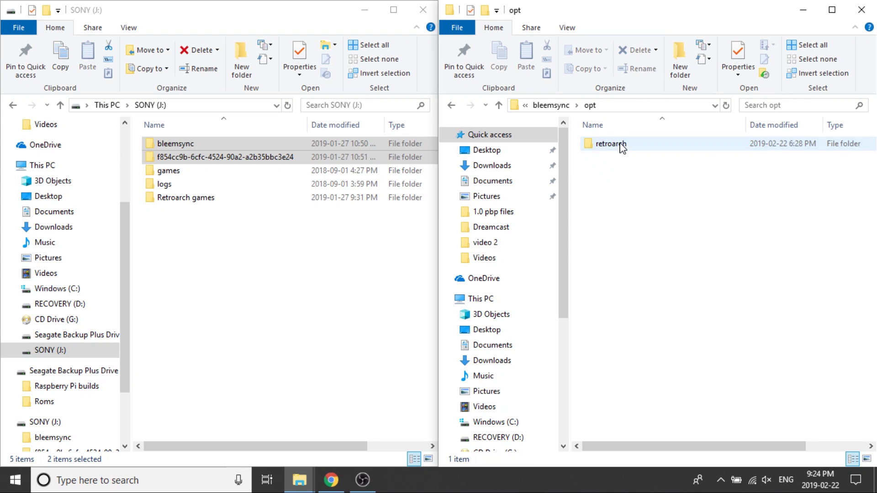
pyautogui.doubleClick(621, 146)
pyautogui.doubleClick(620, 145)
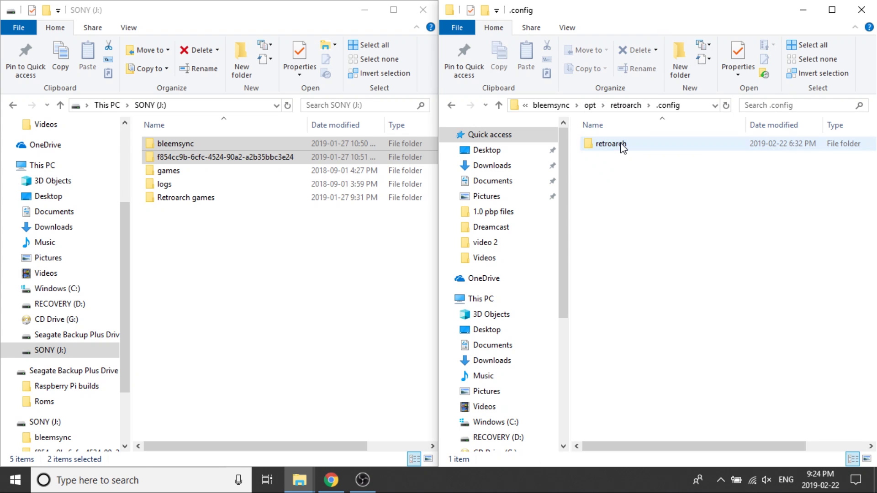
pyautogui.doubleClick(618, 146)
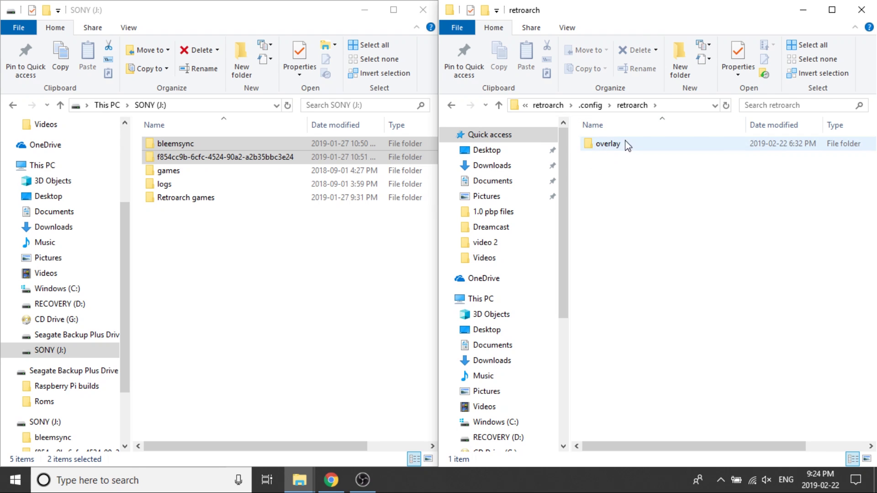
pyautogui.doubleClick(610, 147)
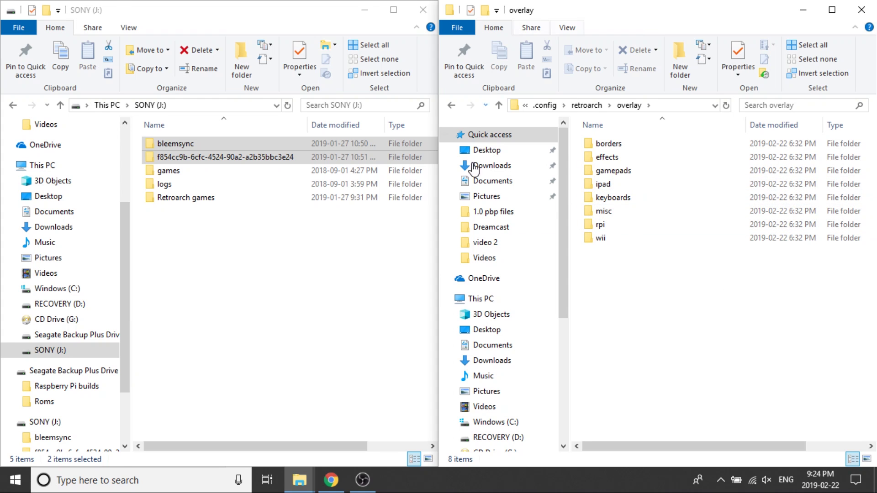
# Step: Return to the root of BleemSync-RA-pack-overlay (1) and copy its bleemsync folder onto the SONY (J:) drive
pyautogui.click(451, 105)
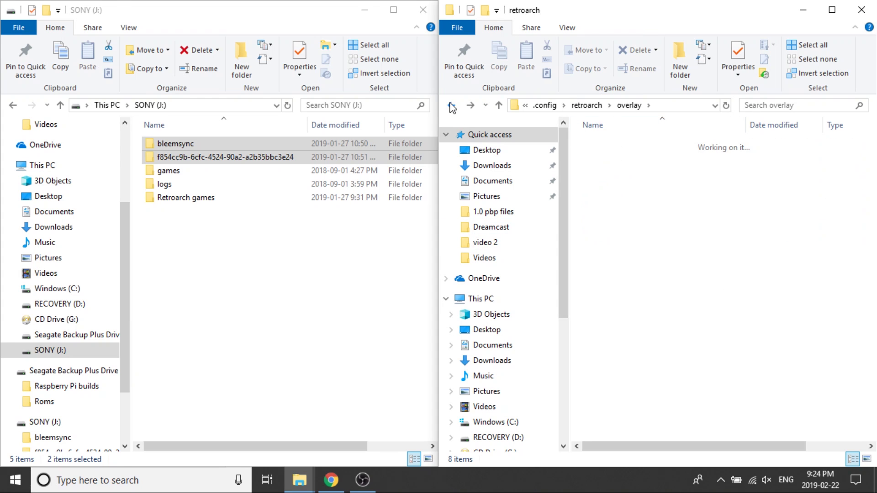
pyautogui.click(452, 105)
pyautogui.click(452, 106)
pyautogui.click(452, 105)
pyautogui.click(451, 106)
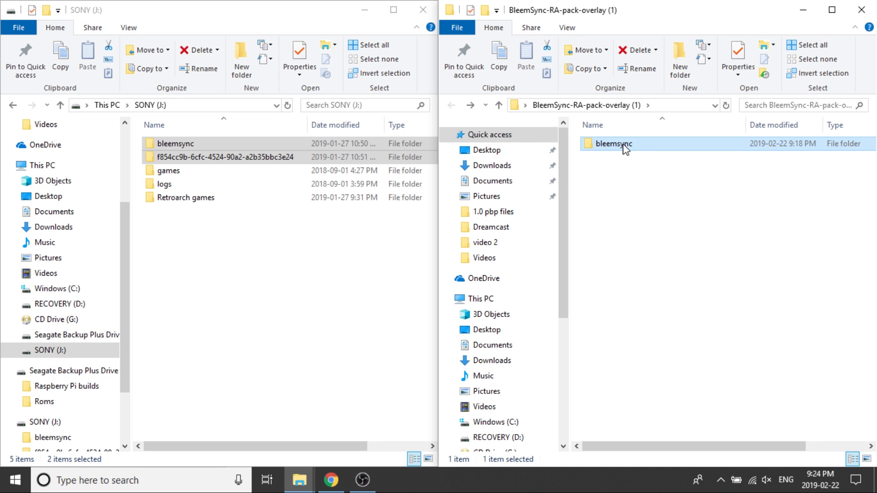
pyautogui.moveTo(626, 148); pyautogui.dragTo(274, 271)
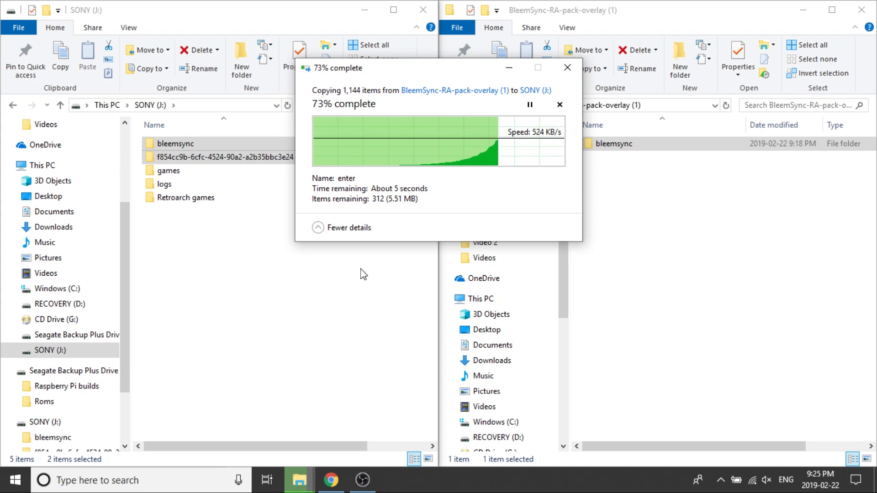
# Step: Close the overlay pack window and open the extracted BleemSync-RA-pack-cheat folder docked beside the SONY (J:) window
pyautogui.click(862, 9)
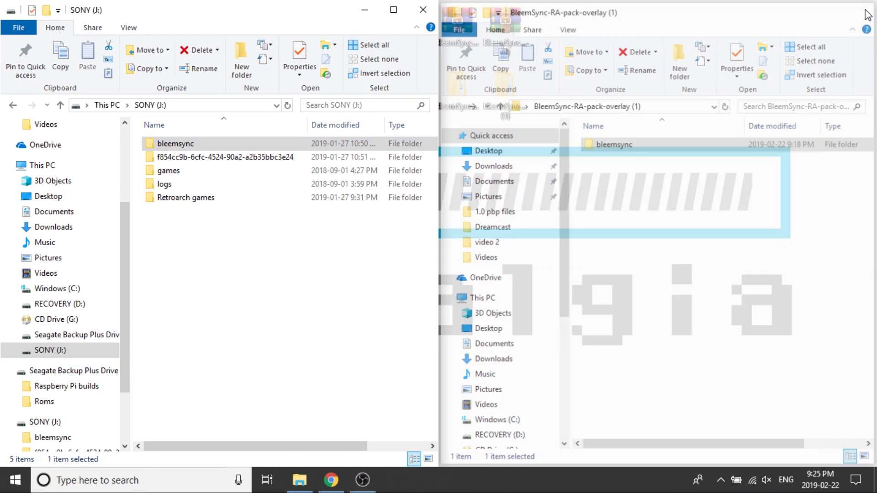
pyautogui.click(457, 87)
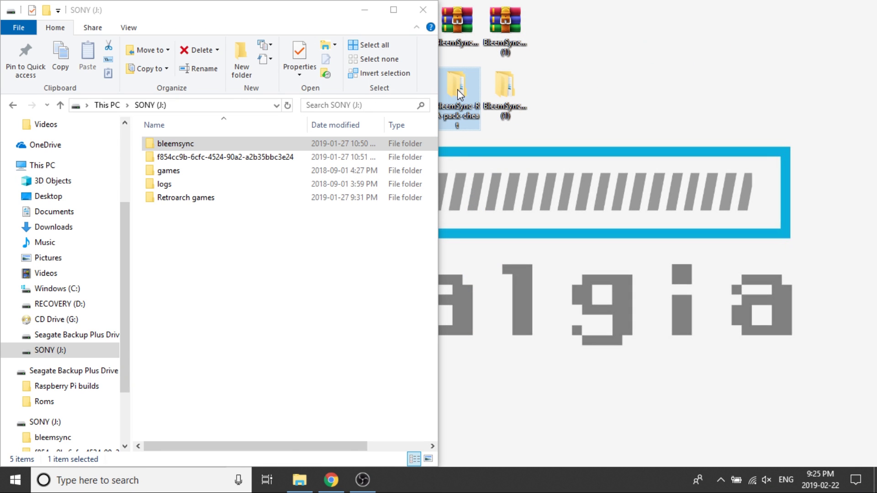
pyautogui.doubleClick(459, 93)
pyautogui.moveTo(441, 37); pyautogui.dragTo(873, 126)
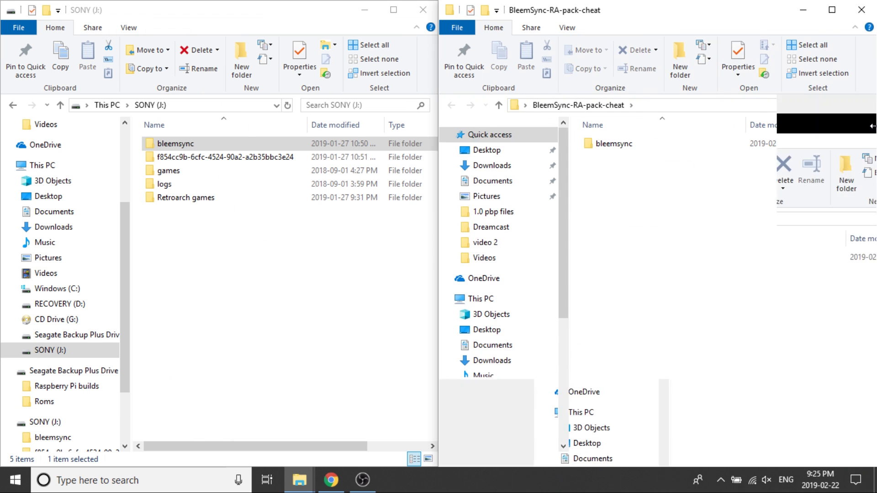
# Step: Browse the cheat pack down to bleemsync/opt/retroarch/.config/retroarch and examine what it contains
pyautogui.click(609, 149)
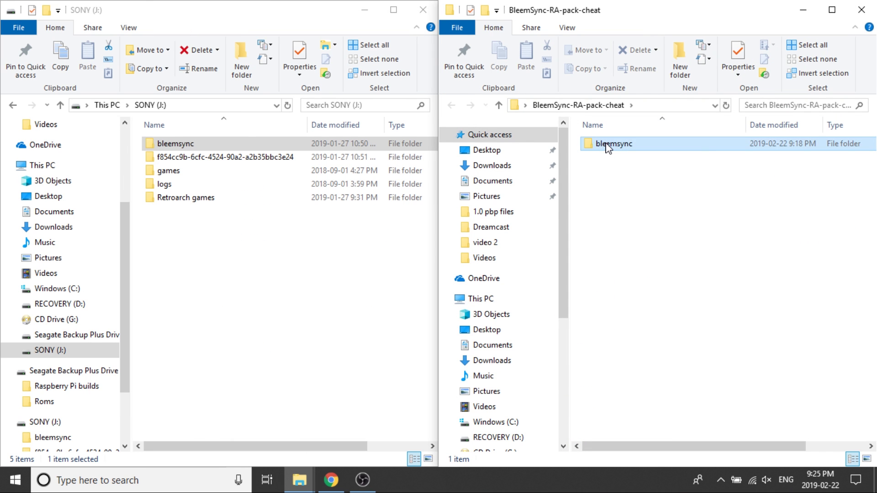
pyautogui.doubleClick(609, 149)
pyautogui.doubleClick(608, 147)
pyautogui.doubleClick(619, 147)
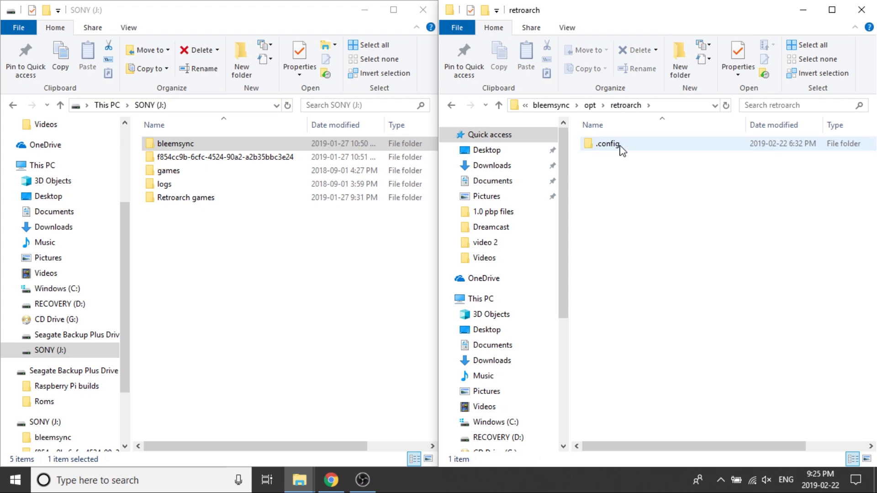
pyautogui.doubleClick(621, 147)
pyautogui.doubleClick(608, 147)
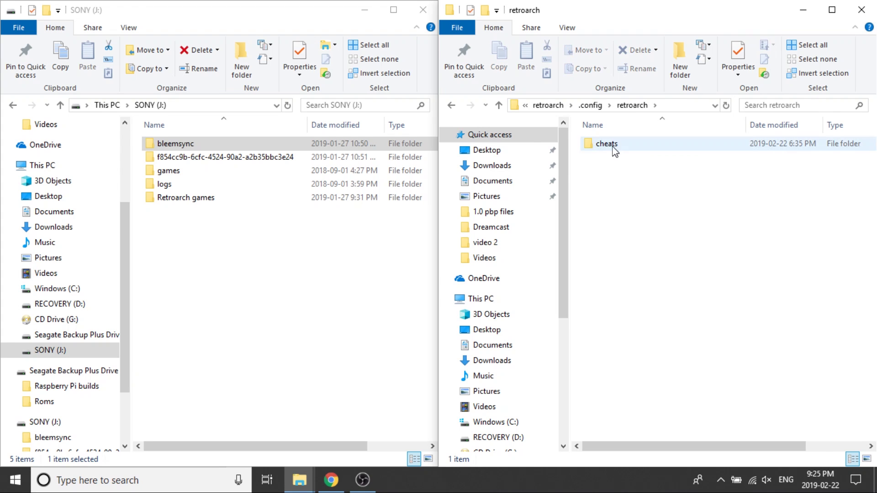
# Step: Return to the root of BleemSync-RA-pack-cheat and copy its bleemsync folder onto the SONY (J:) drive
pyautogui.click(546, 106)
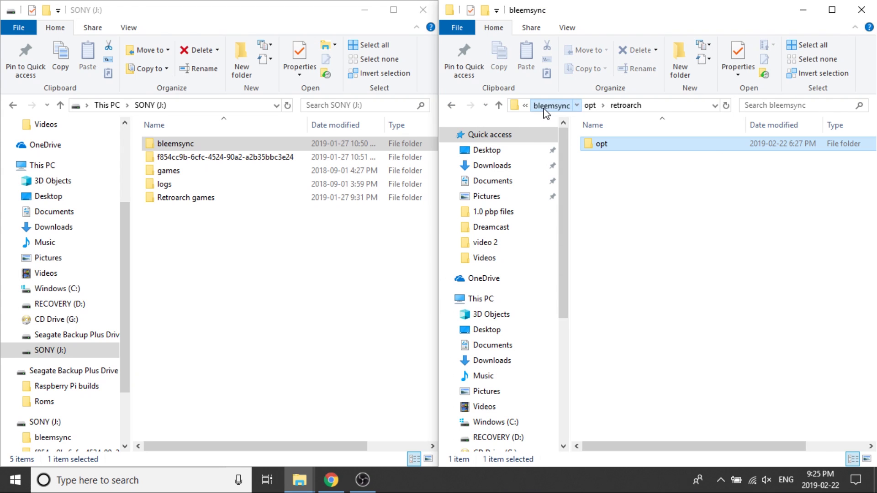
pyautogui.click(545, 109)
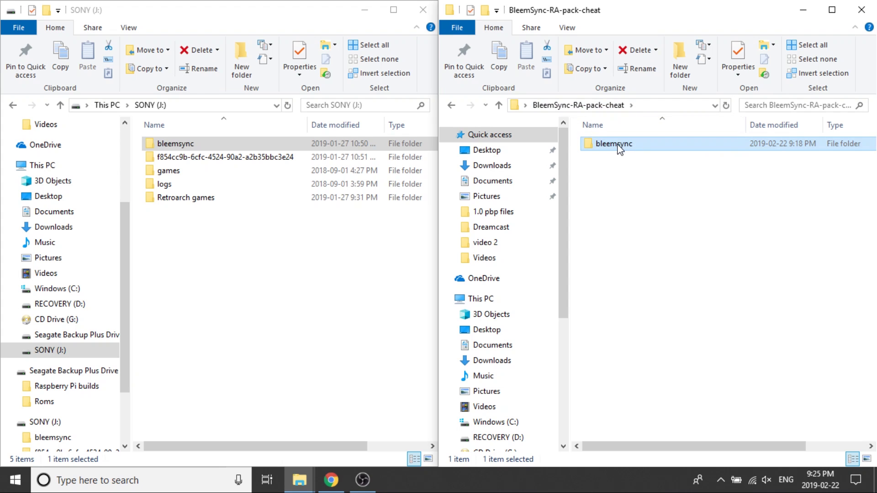
pyautogui.moveTo(613, 148); pyautogui.dragTo(260, 262)
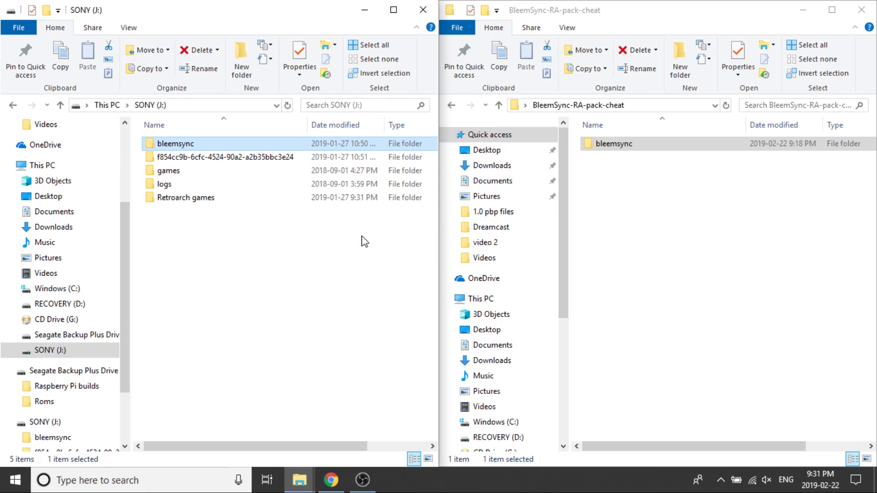
# Step: Close the BleemSync-RA-pack-cheat window and undock the SONY (J:) window, moving it toward the middle of the desktop
pyautogui.click(863, 10)
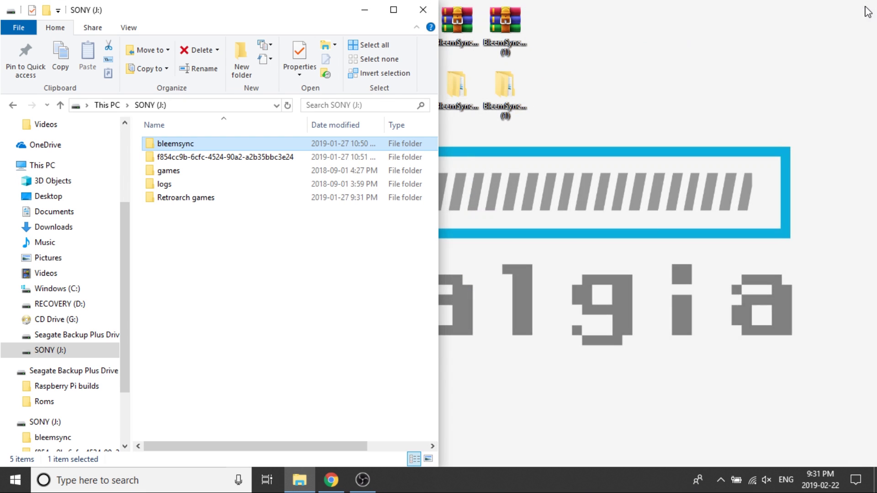
pyautogui.moveTo(323, 10); pyautogui.dragTo(625, 10)
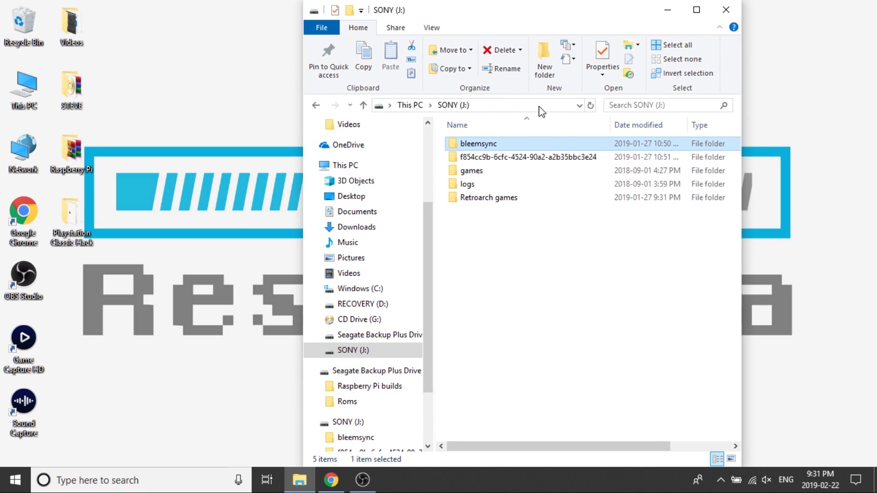